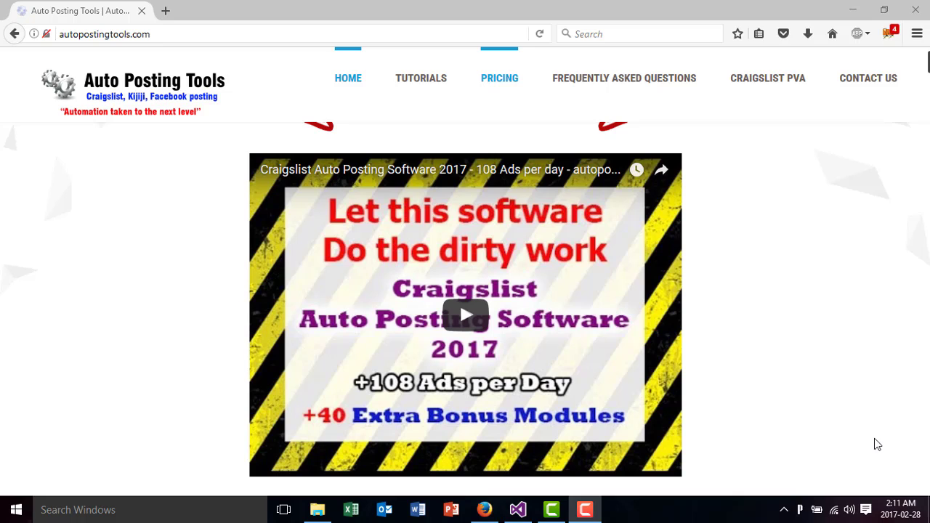
Switch to File Explorer and inspect the contents of the Craigslist AutoPosting Feb 28 2017.zip archive, then close the archive.
left_click(317, 509)
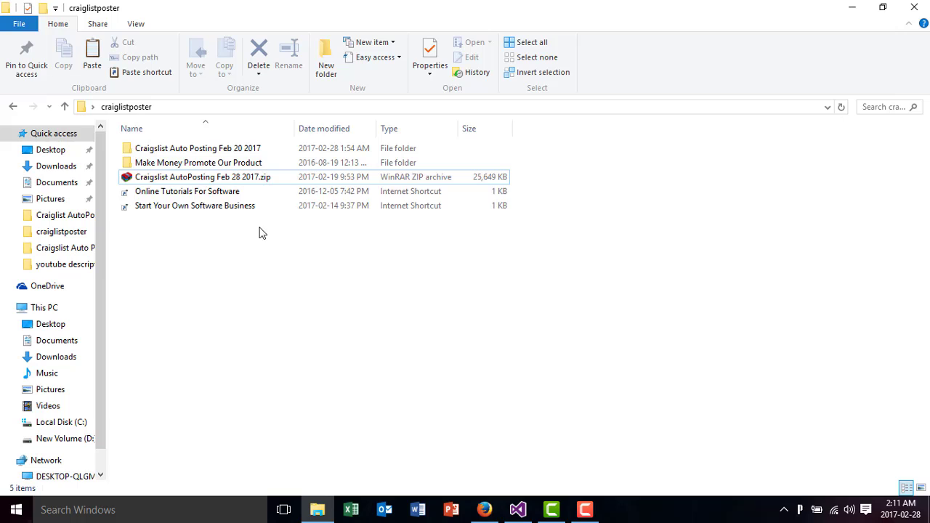
left_click(249, 179)
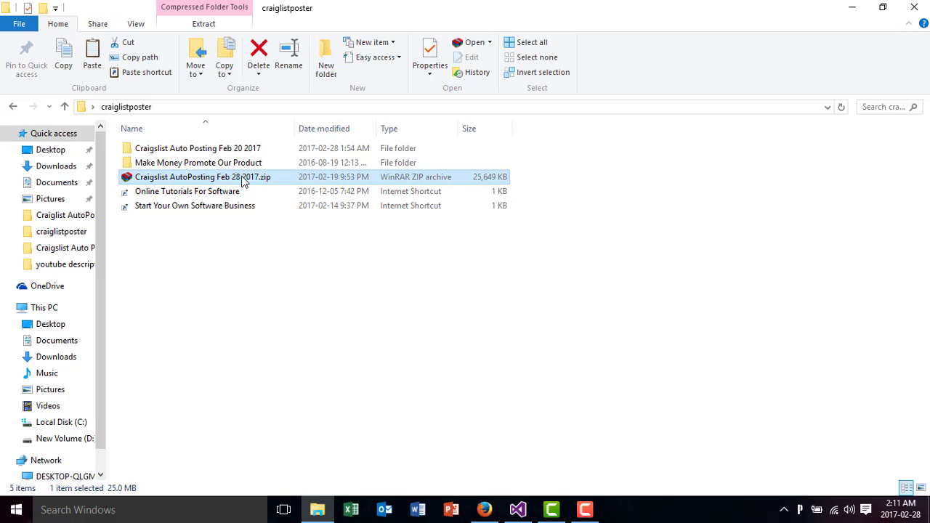
double_click(196, 179)
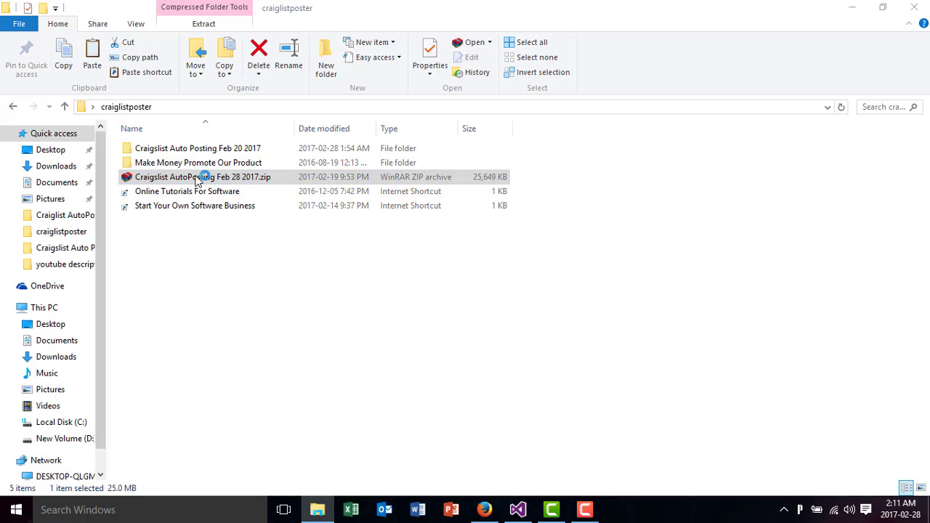
left_click_drag(393, 328, 391, 270)
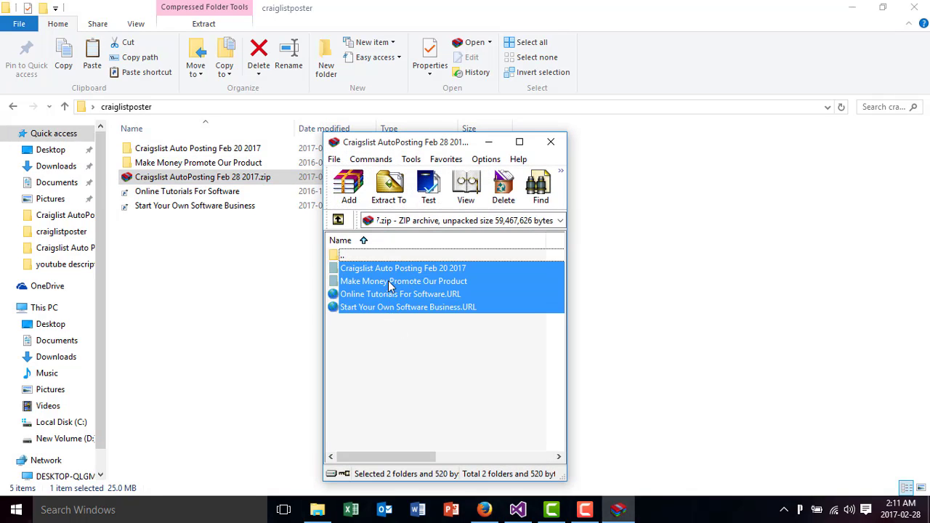
left_click(236, 298)
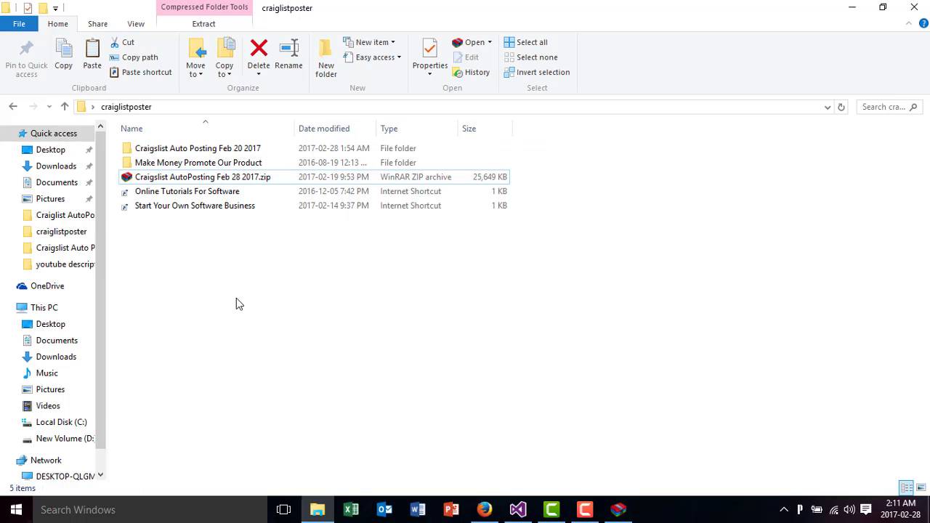
left_click(617, 509)
left_click(551, 142)
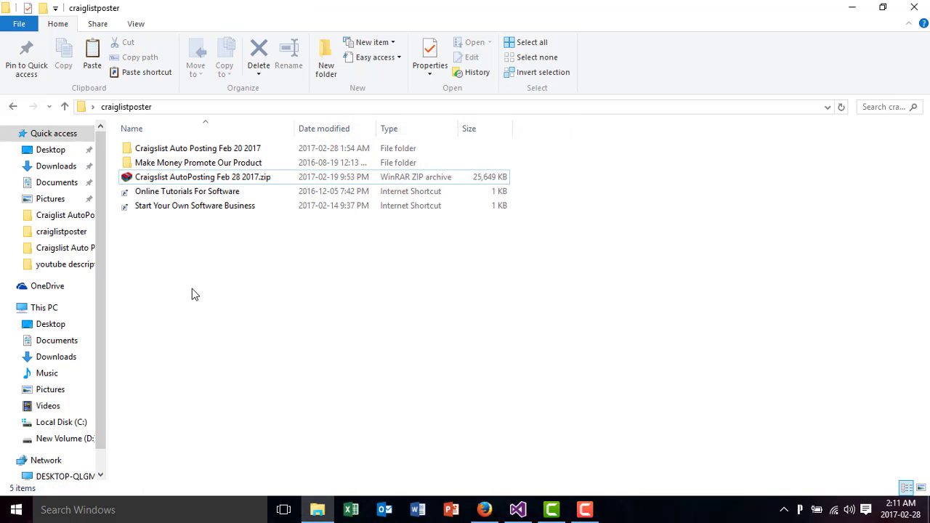
Launch AutoClicker.exe from the AutoClicker folder inside Craigslist Auto Posting Feb 20 2017 and move its window down and to the left.
left_click(196, 153)
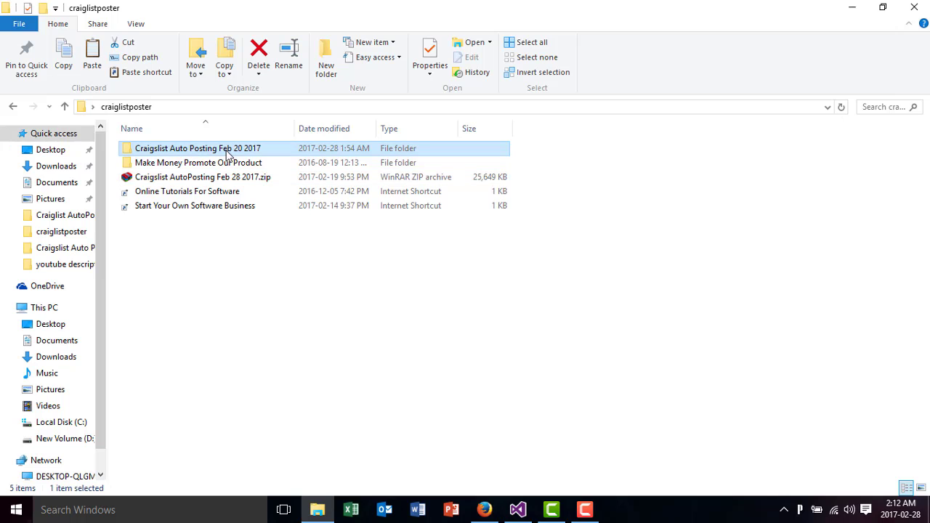
double_click(213, 153)
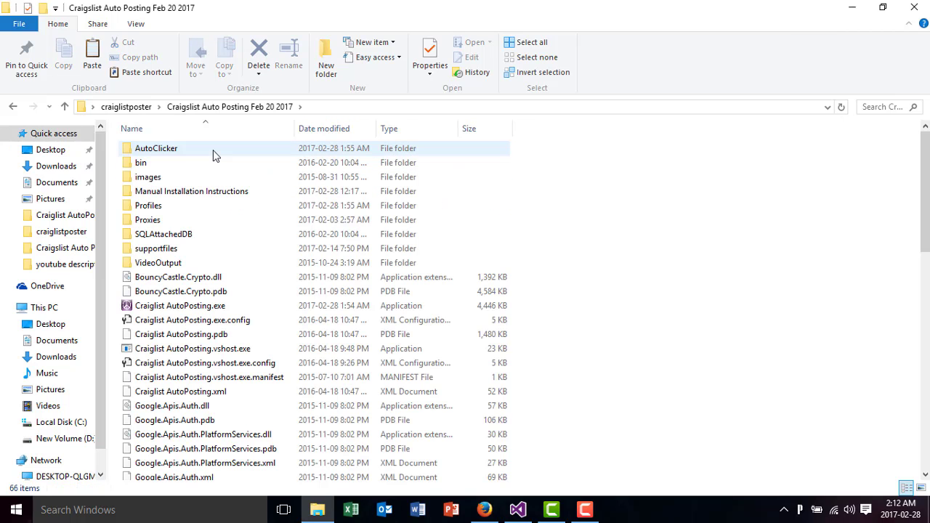
left_click(170, 149)
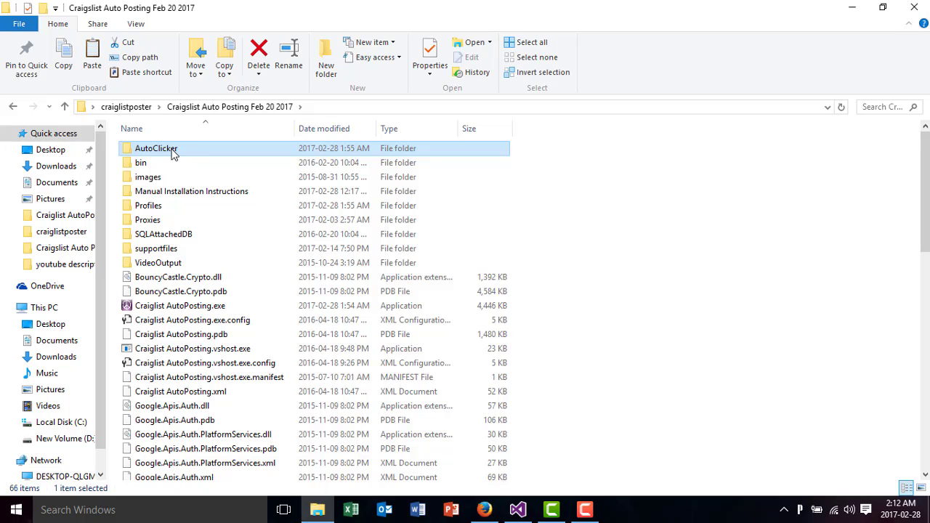
double_click(173, 153)
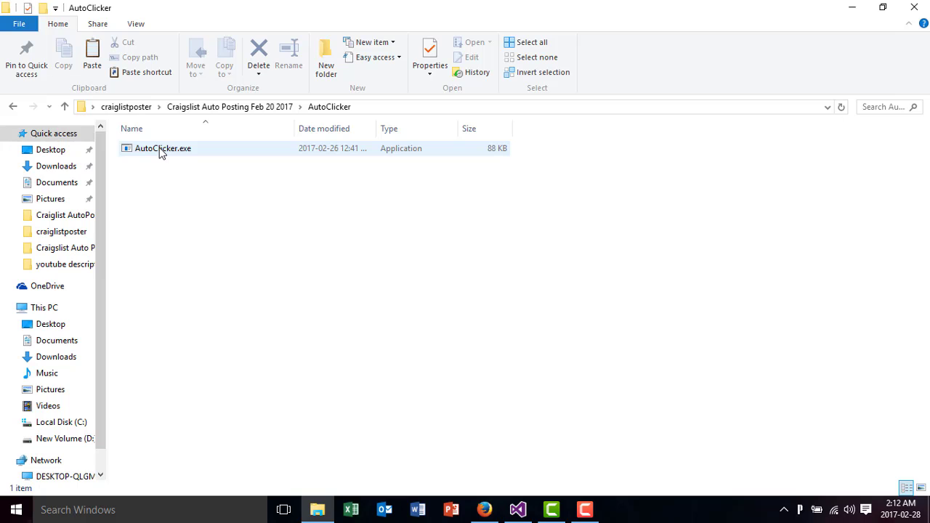
left_click(161, 151)
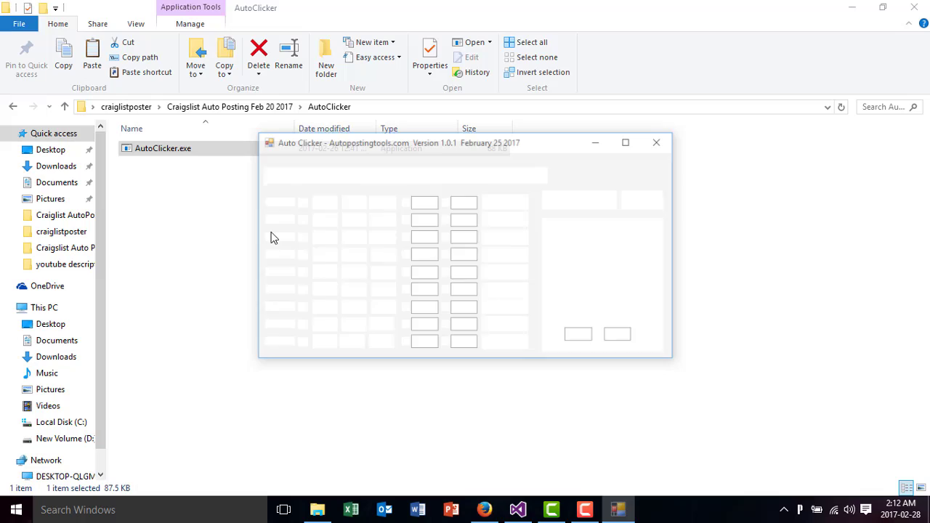
left_click_drag(405, 154, 282, 193)
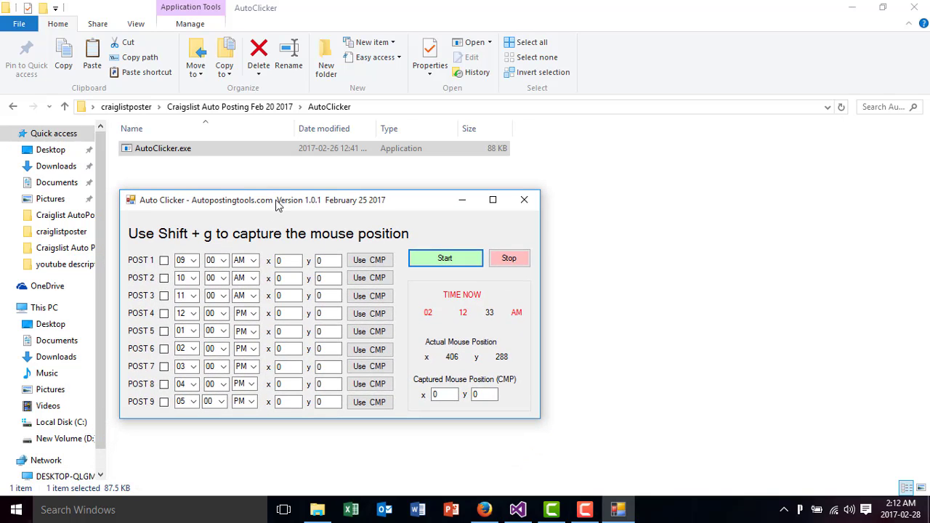
Examine the hour, minute, AM/PM and x and y coordinate fields of POST 1.
left_click(181, 262)
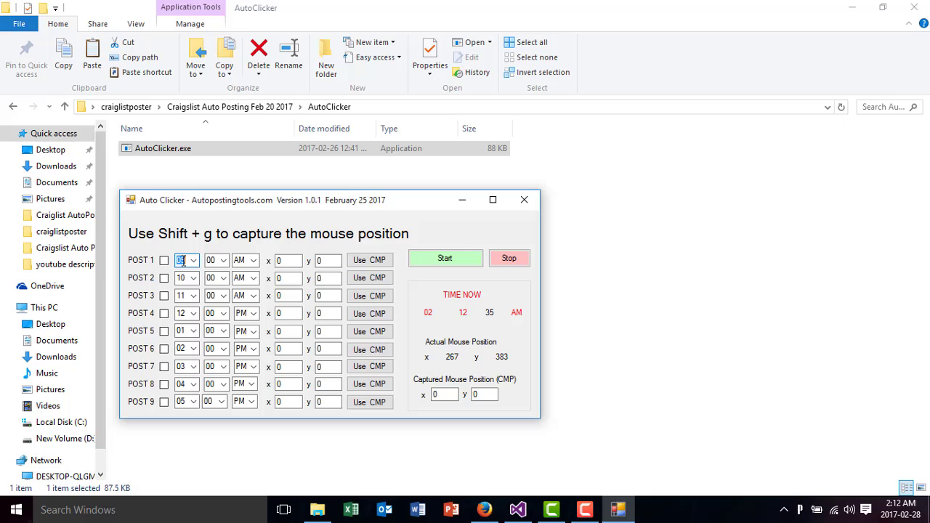
left_click(211, 261)
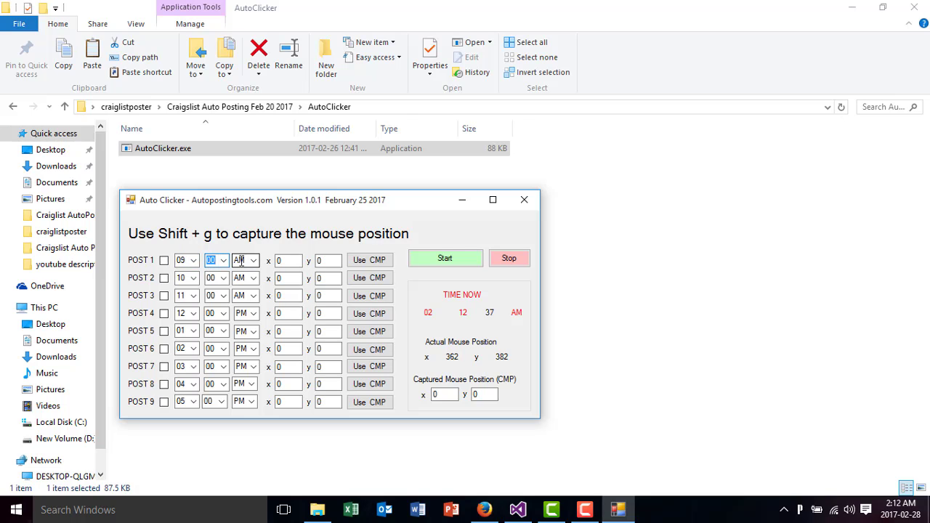
left_click(241, 261)
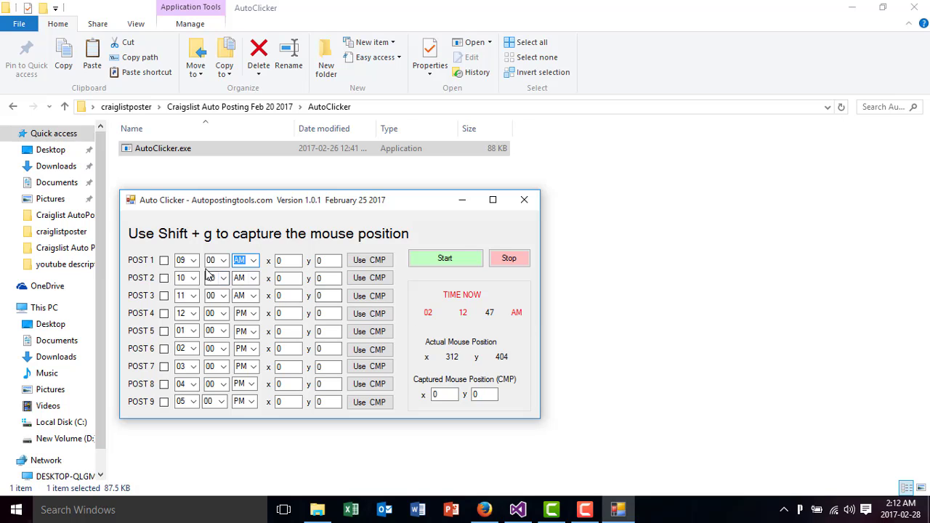
left_click(181, 260)
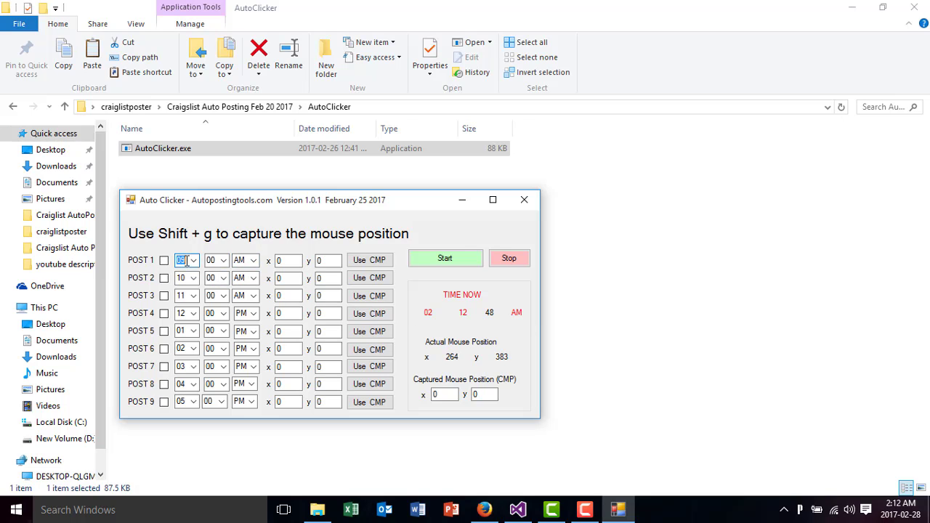
left_click(286, 261)
left_click(321, 260)
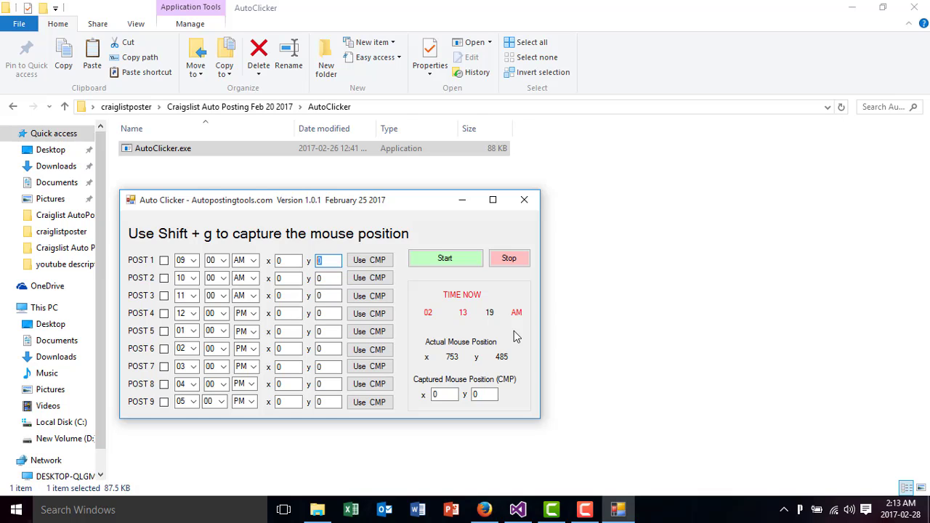
left_click(212, 260)
left_click(240, 260)
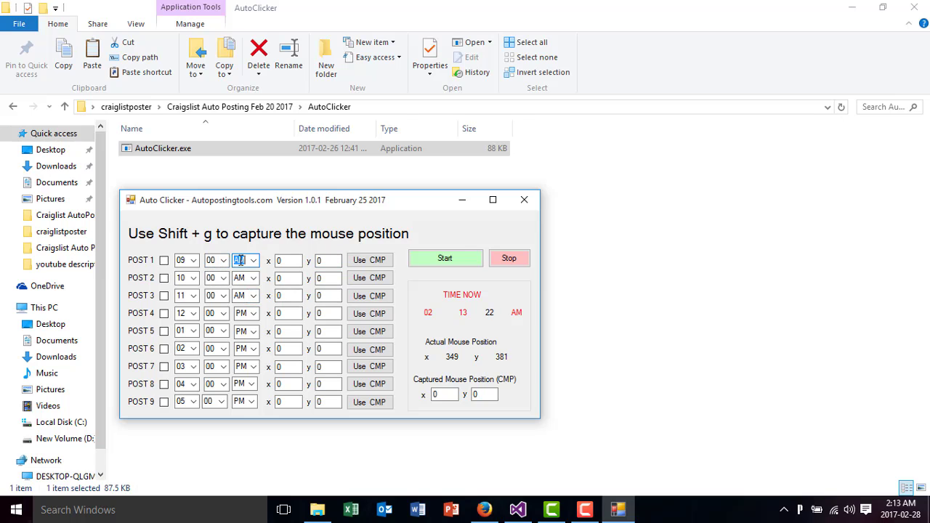
left_click(285, 264)
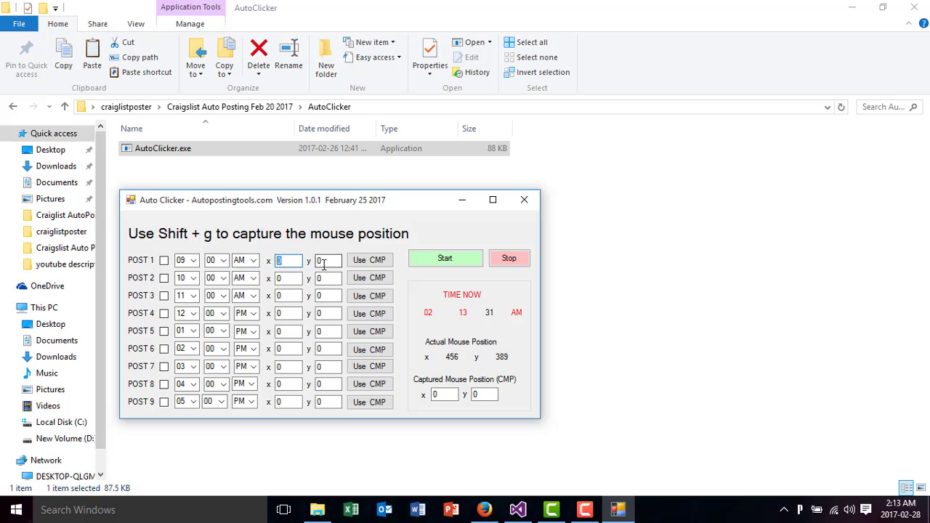
left_click(319, 262)
double_click(318, 260)
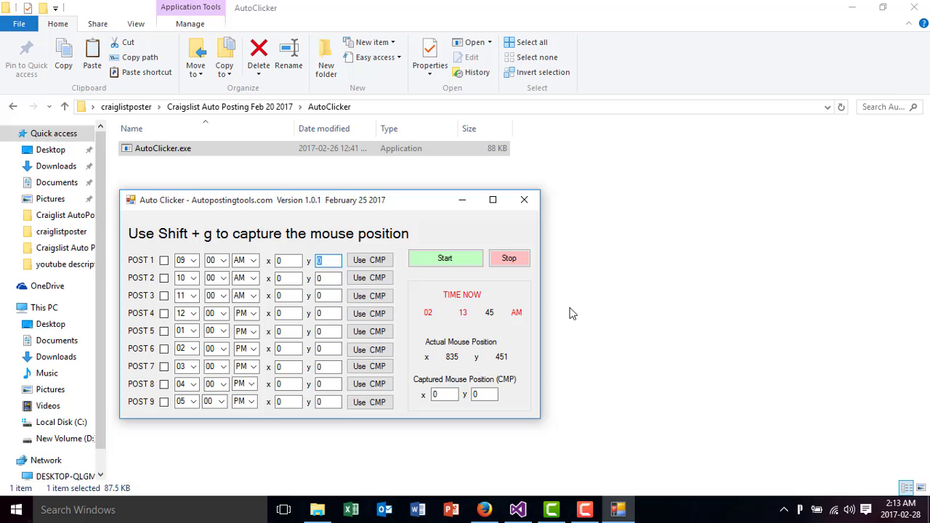
Capture the mouse position x 835, y 451 beside the Auto Clicker window and check the captured coordinates.
key("shift+g")
double_click(440, 394)
double_click(472, 395)
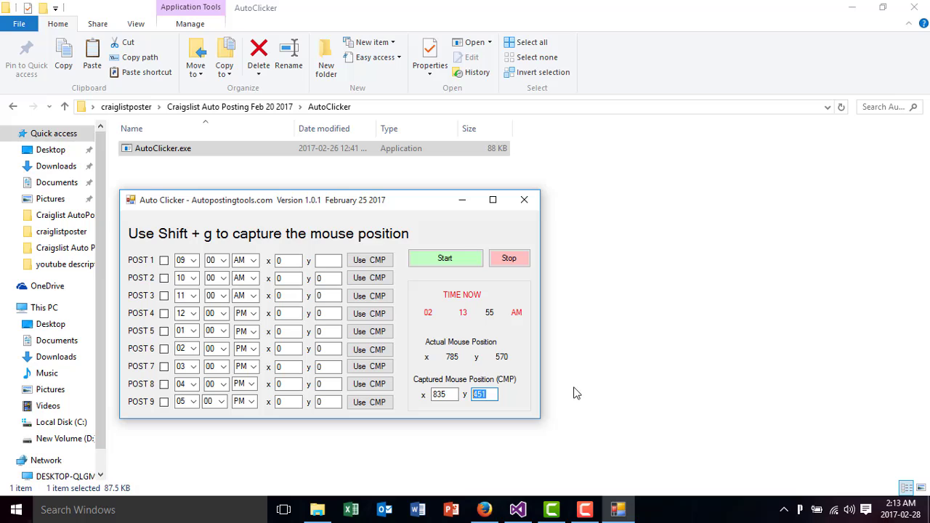
Capture the mouse position x 858, y 567, assign it to POST 1 and enable that post.
key("shift+g")
left_click_drag(485, 395, 463, 393)
left_click(379, 263)
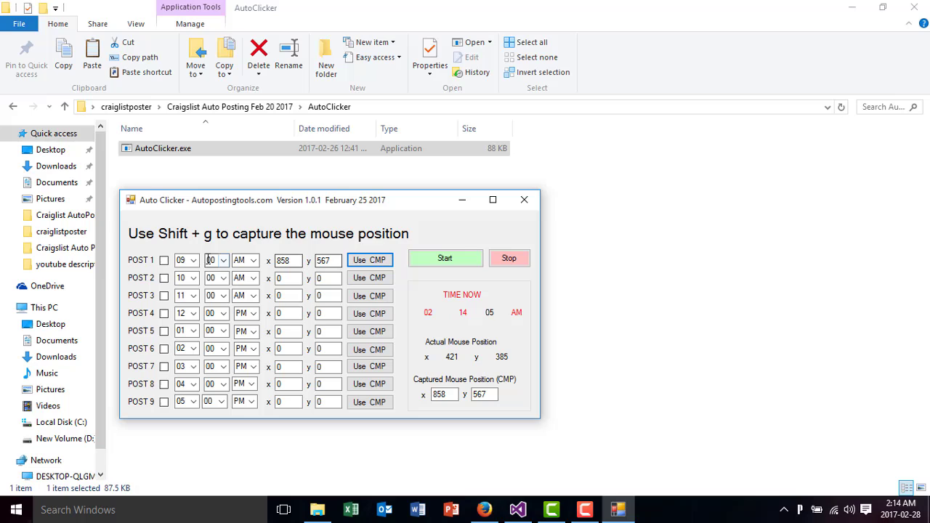
left_click(165, 262)
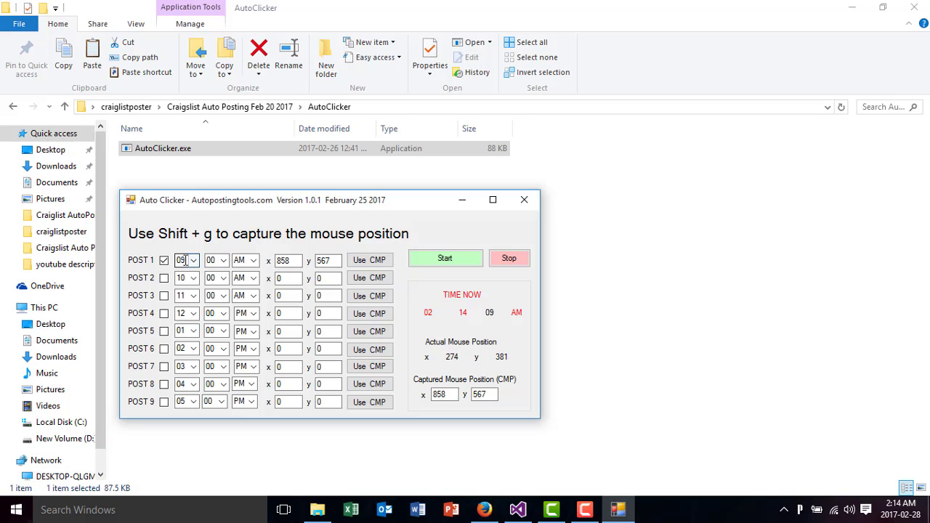
left_click(295, 260)
left_click(331, 261)
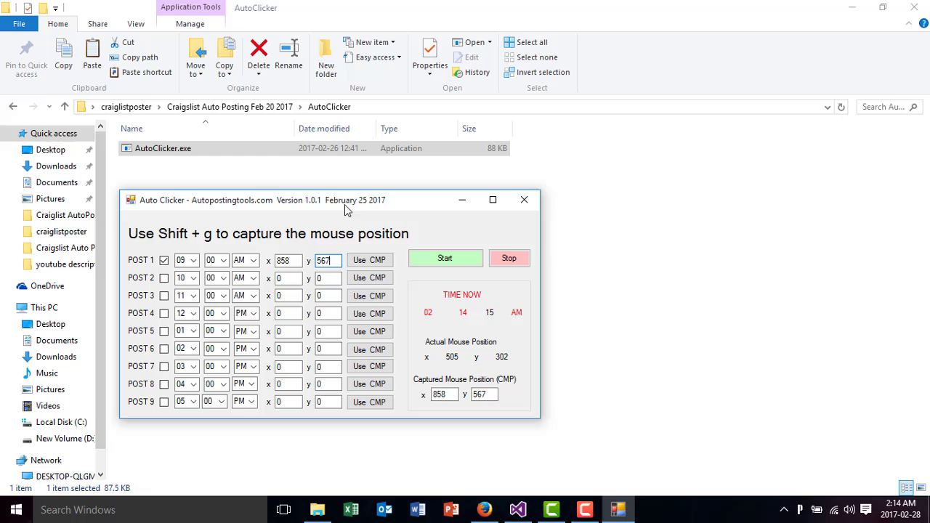
Move the Auto Clicker window slightly down and open a Notepad window shrunk to fit above it.
left_click_drag(344, 206, 346, 237)
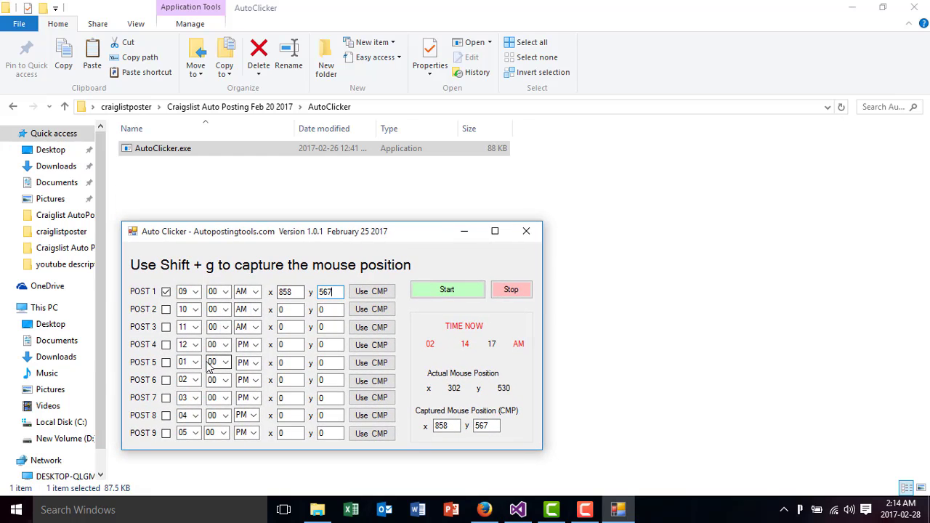
left_click(15, 511)
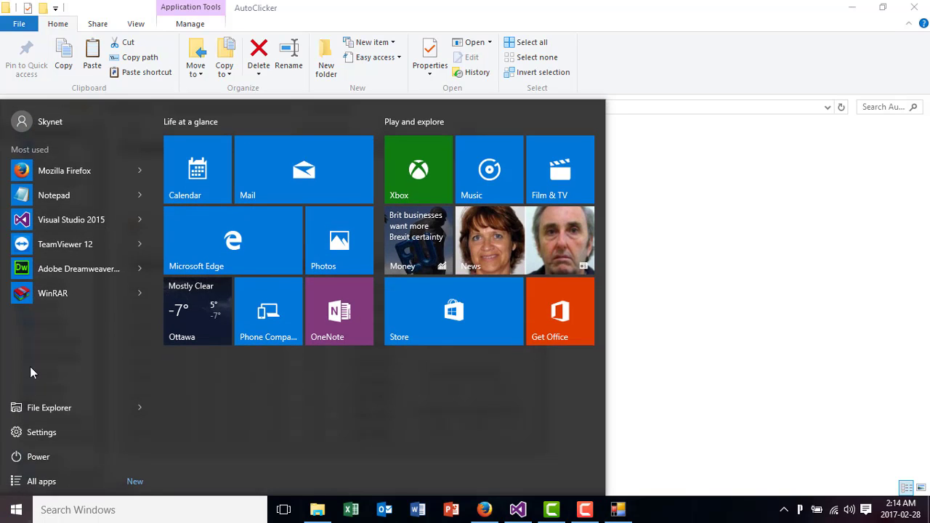
left_click(53, 197)
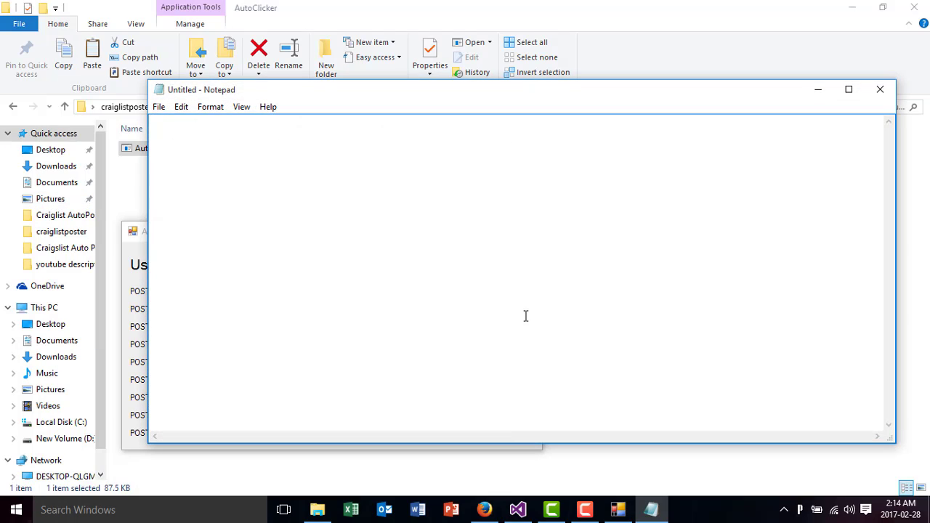
left_click_drag(892, 442, 369, 204)
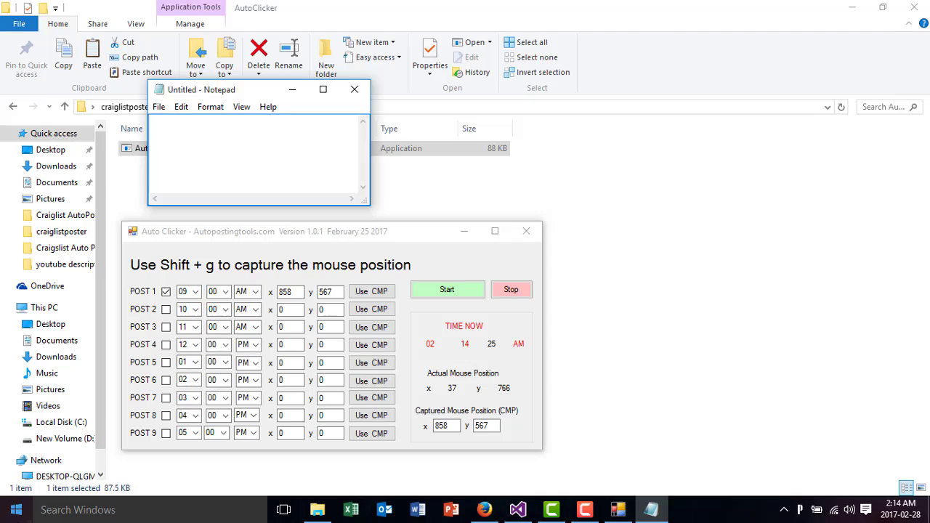
Open a second Notepad window, shrink it and place it to the right of the first one.
left_click(16, 510)
left_click(66, 195)
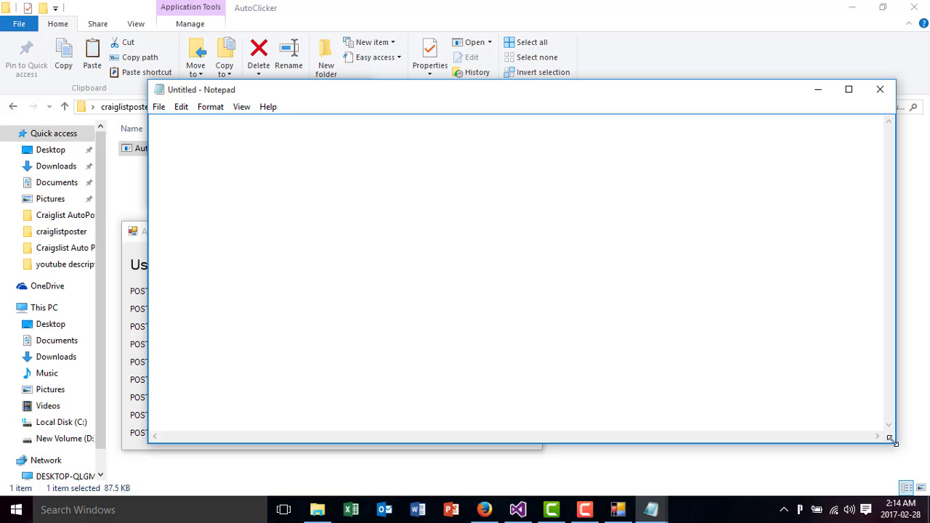
left_click_drag(892, 441, 396, 193)
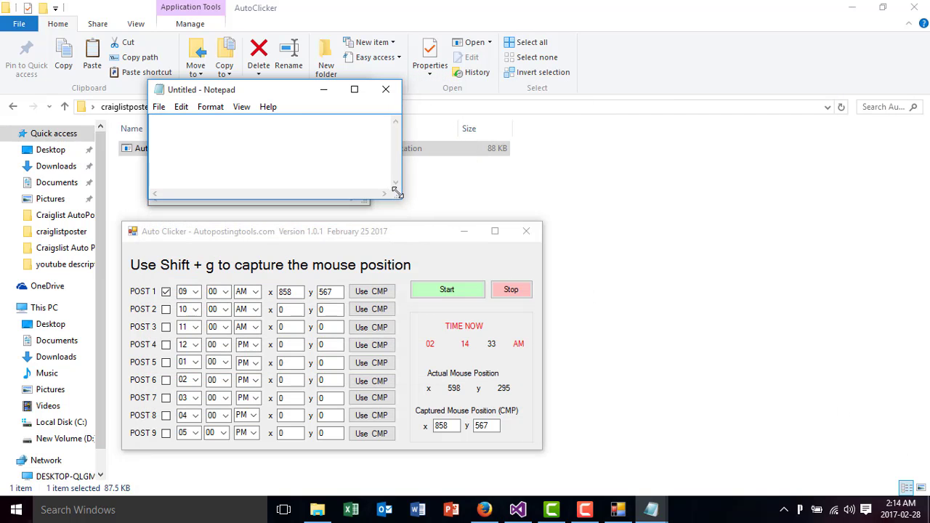
left_click_drag(239, 91, 479, 91)
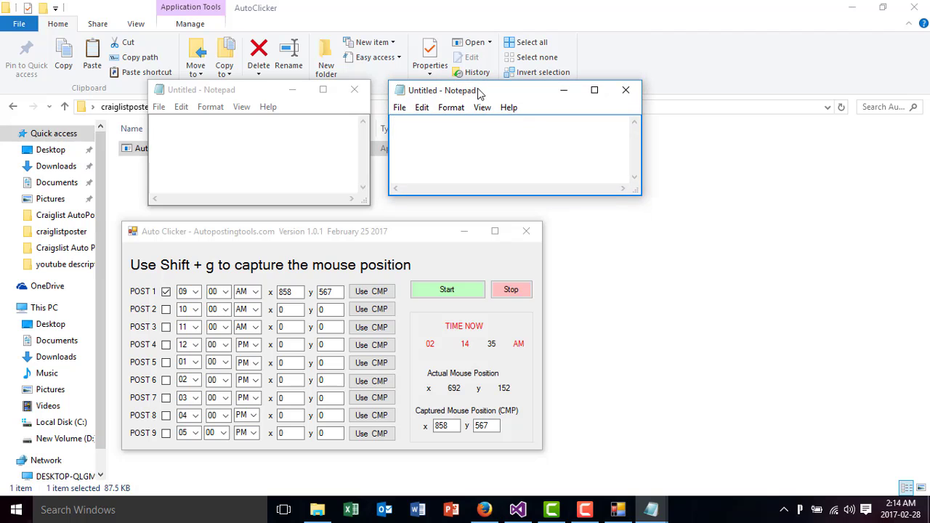
Open a third Notepad window, shrink it, place it to the right of Auto Clicker, and bring the first Notepad window into focus.
left_click(8, 514)
left_click(51, 197)
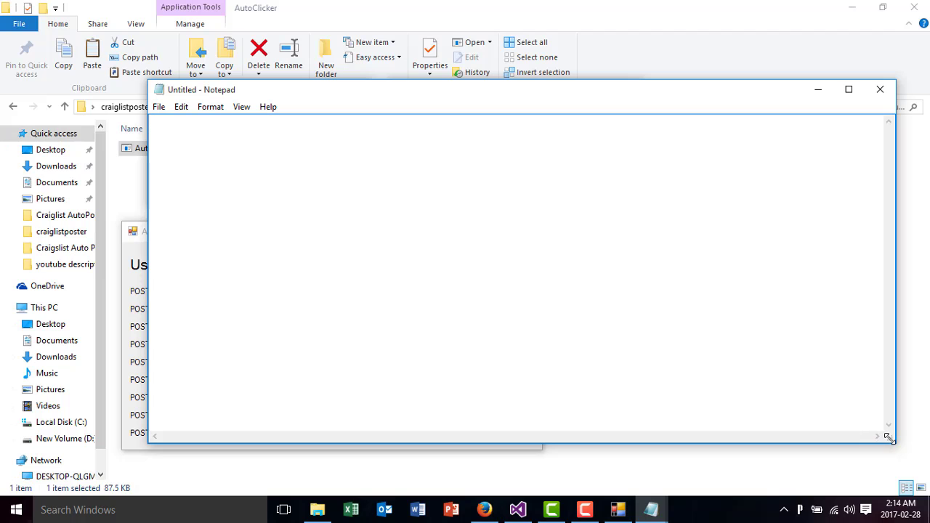
left_click_drag(886, 438, 365, 196)
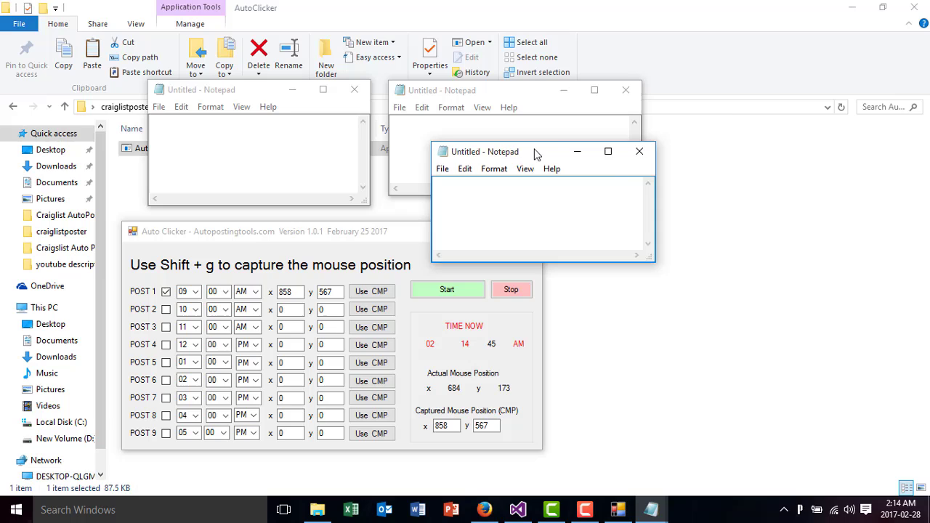
left_click_drag(535, 154, 711, 228)
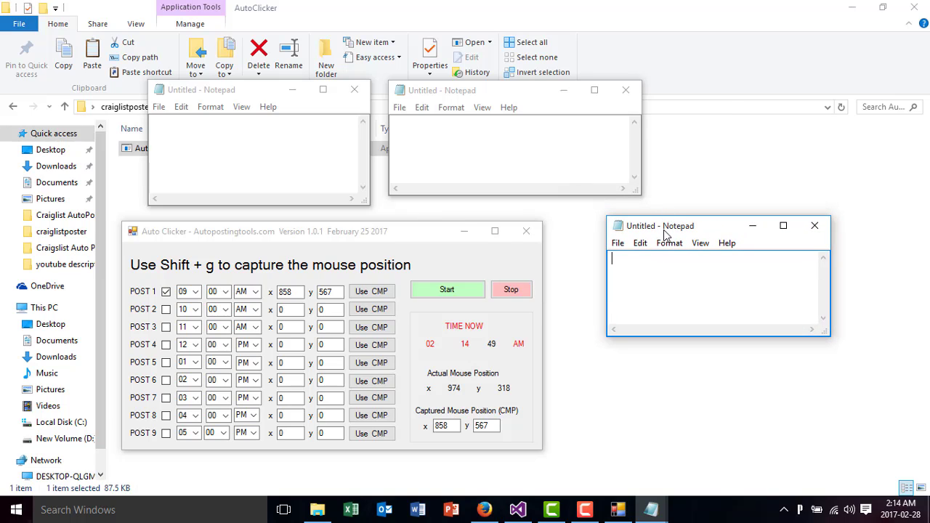
left_click(499, 92)
left_click(237, 91)
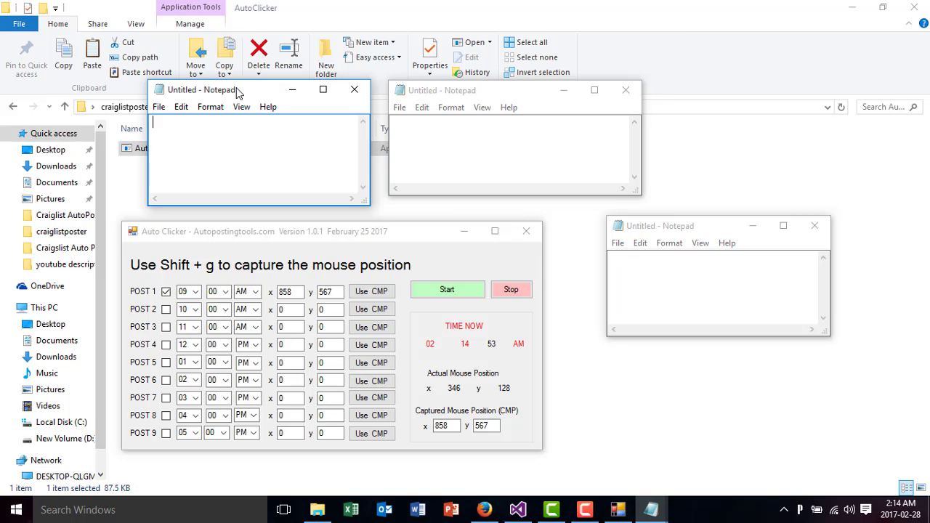
Bring the second and third Notepad windows into focus in turn, ending on the first Notepad window.
left_click(460, 93)
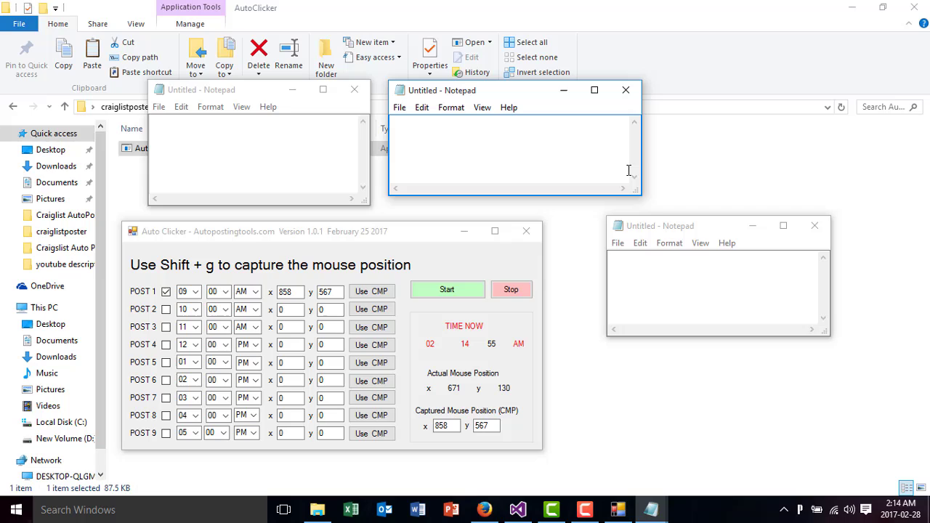
left_click(669, 229)
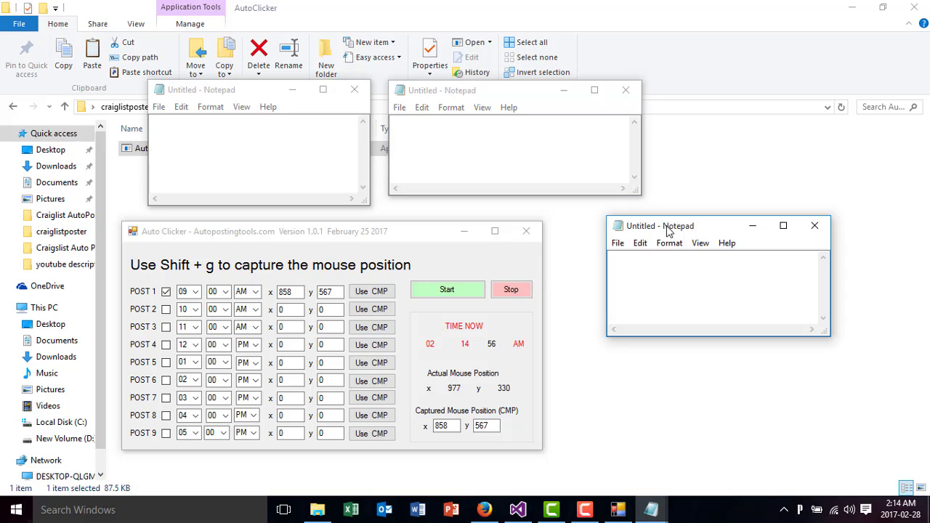
left_click(453, 95)
left_click(252, 91)
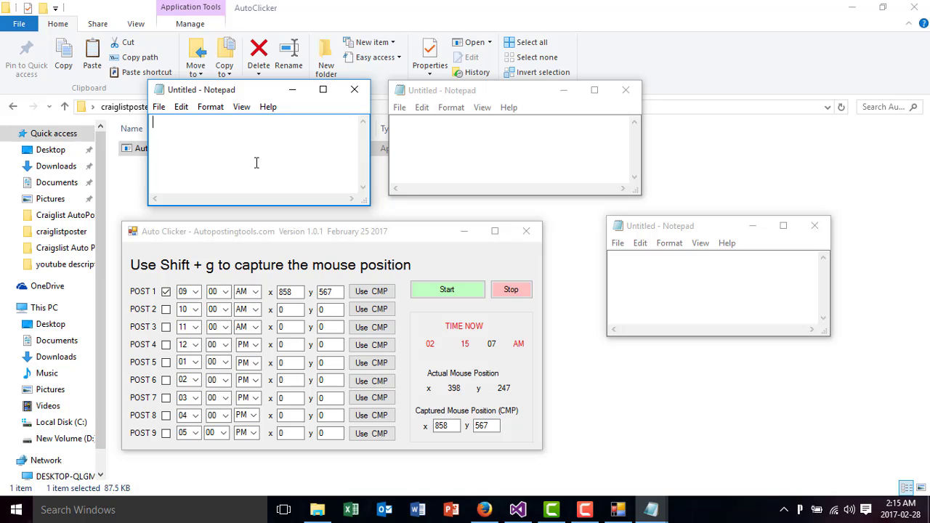
Enable POST 1, POST 2 and POST 3 in the Auto Clicker schedule.
left_click(166, 292)
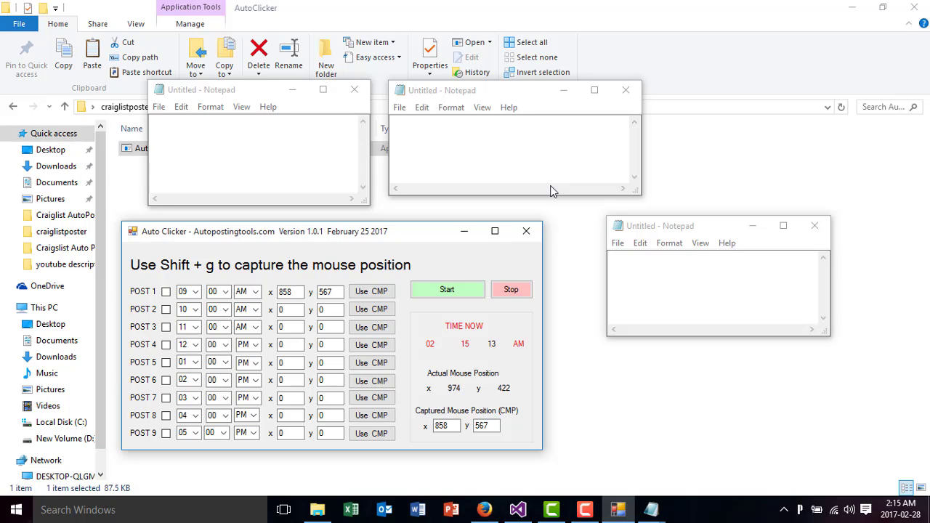
left_click(165, 291)
left_click(166, 309)
left_click(166, 327)
Set the scheduled hour of POST 1, POST 2 and POST 3 to 02.
left_click(183, 291)
type("02")
left_click(188, 311)
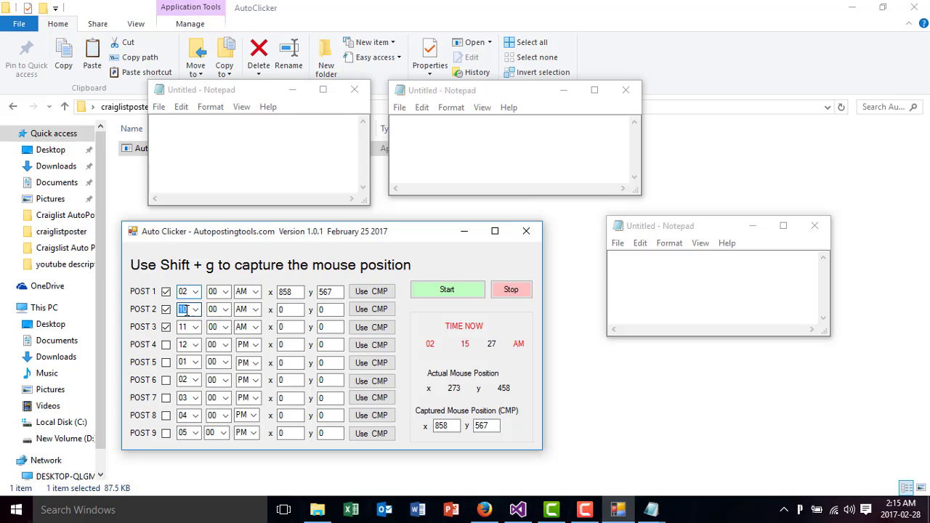
type("02")
left_click(186, 327)
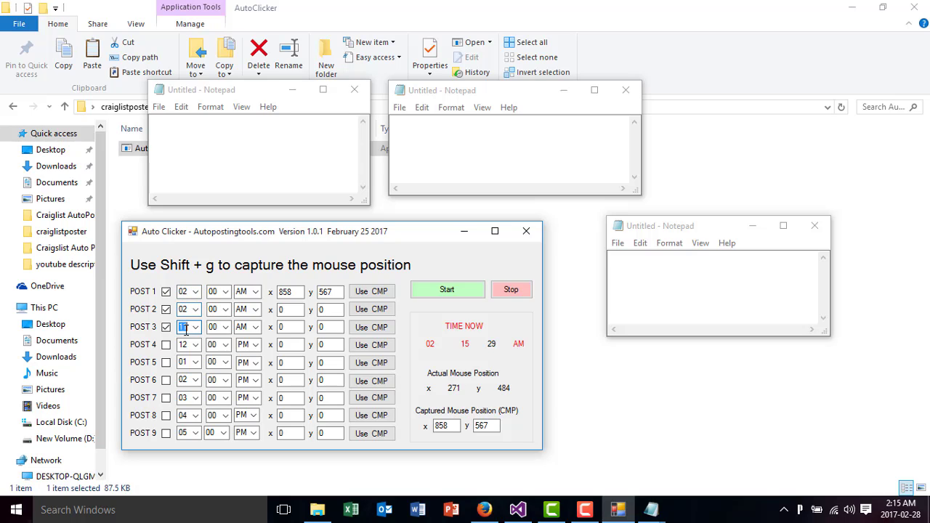
type("02")
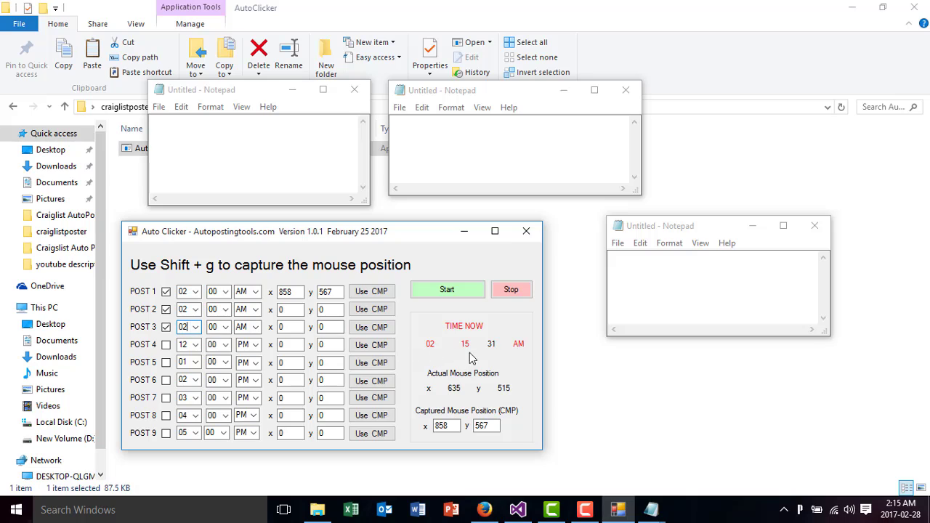
Set the scheduled minutes to 17 for POST 1, 18 for POST 2 and 19 for POST 3.
left_click(215, 293)
type("17")
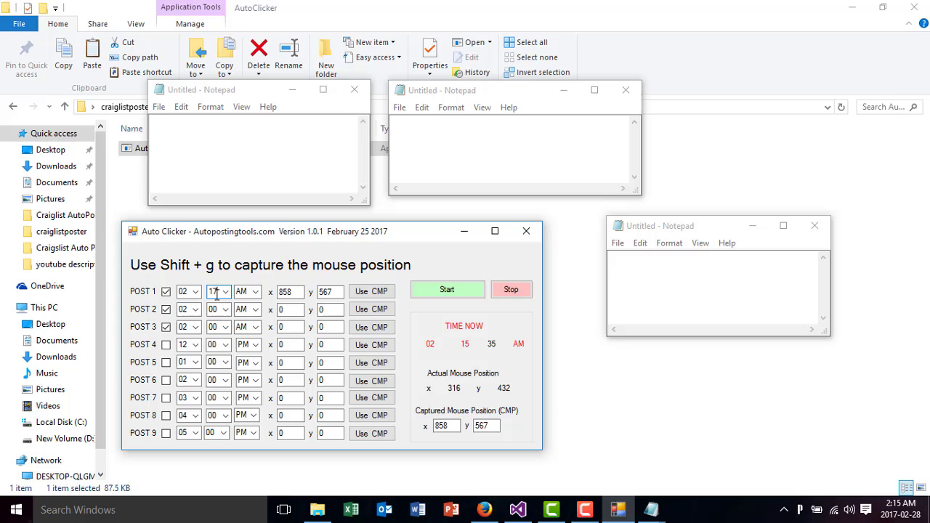
left_click(215, 310)
type("18")
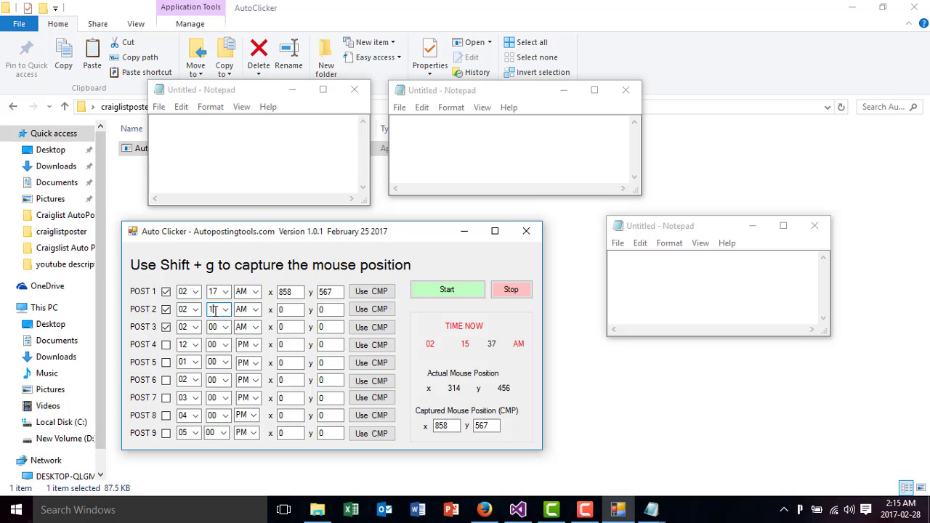
left_click(217, 327)
type("19")
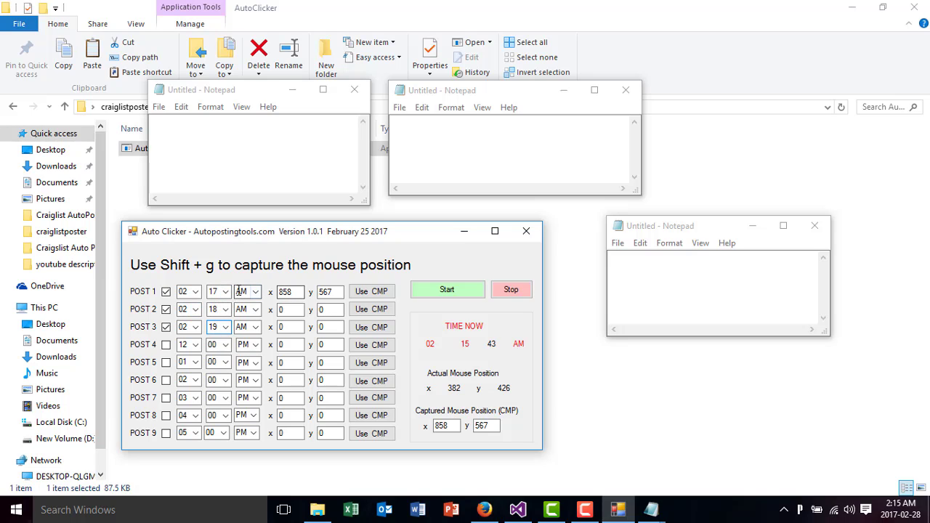
Capture the first Notepad window's title bar position, x 321, y 131, and assign it to POST 1.
double_click(296, 292)
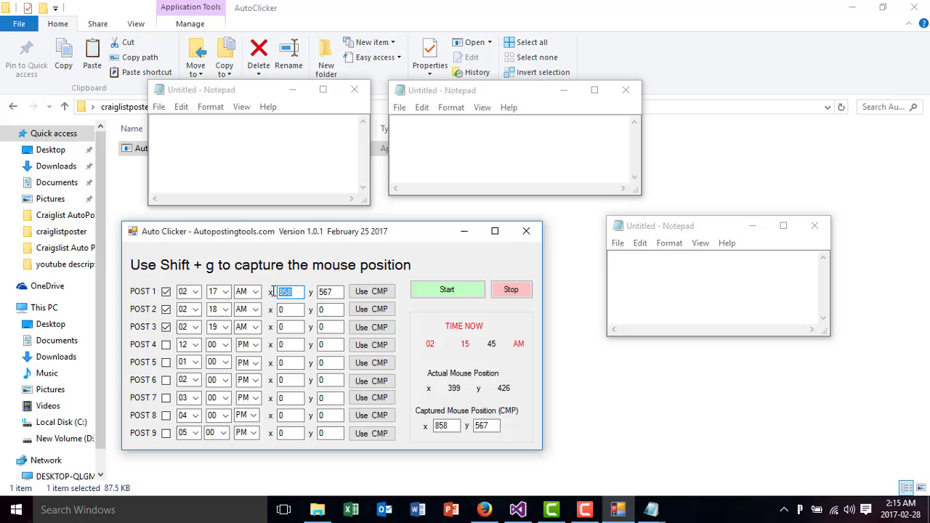
key("Tab")
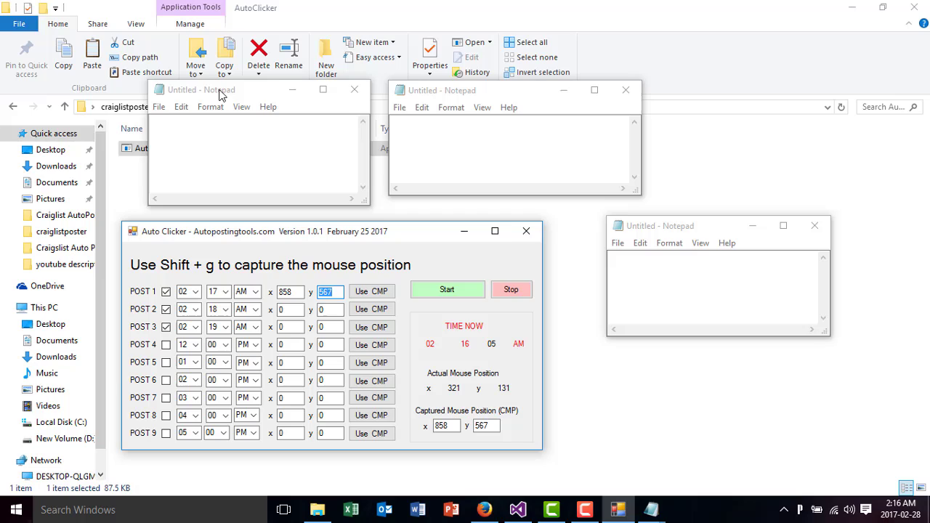
type("GGGGG")
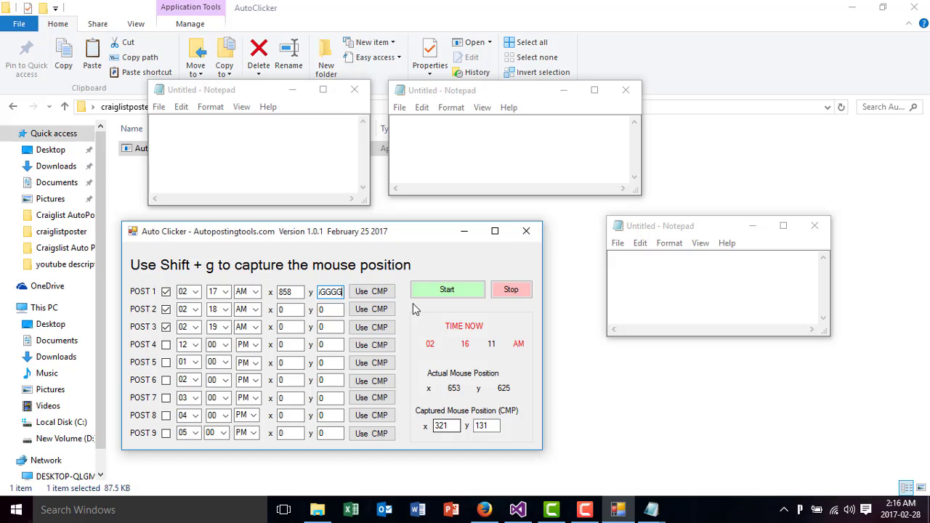
left_click(377, 293)
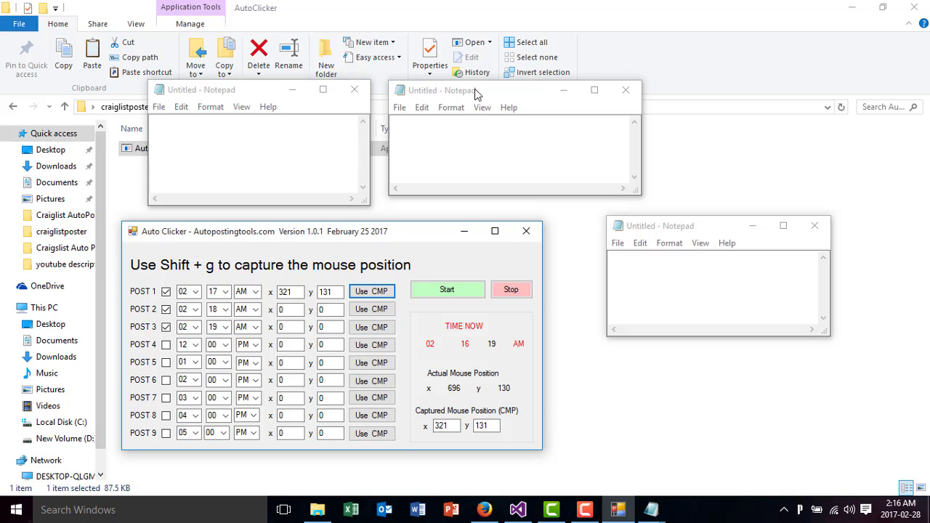
Assign the second Notepad title bar (x 696, y 130) to POST 2 and the third (x 949, y 333) to POST 3, and start the clicker.
key("shift+g")
left_click(367, 310)
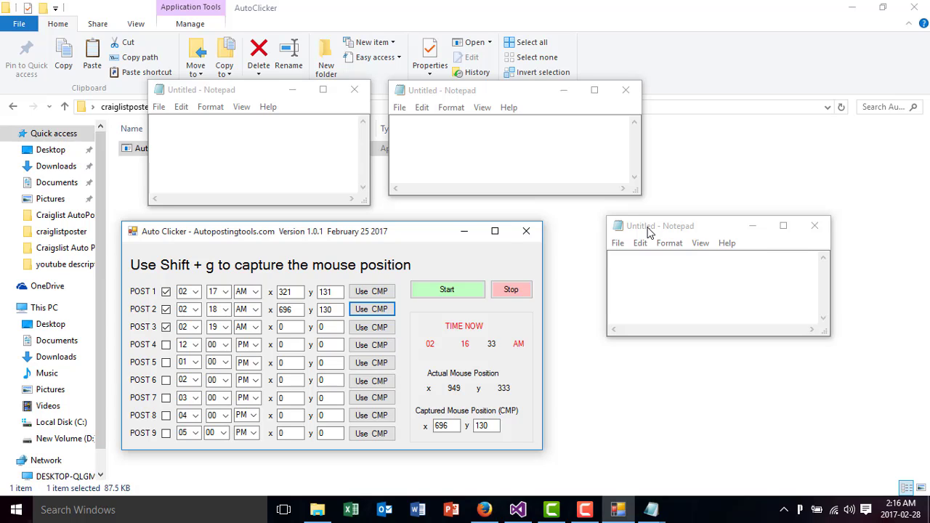
key("shift+g")
left_click(368, 329)
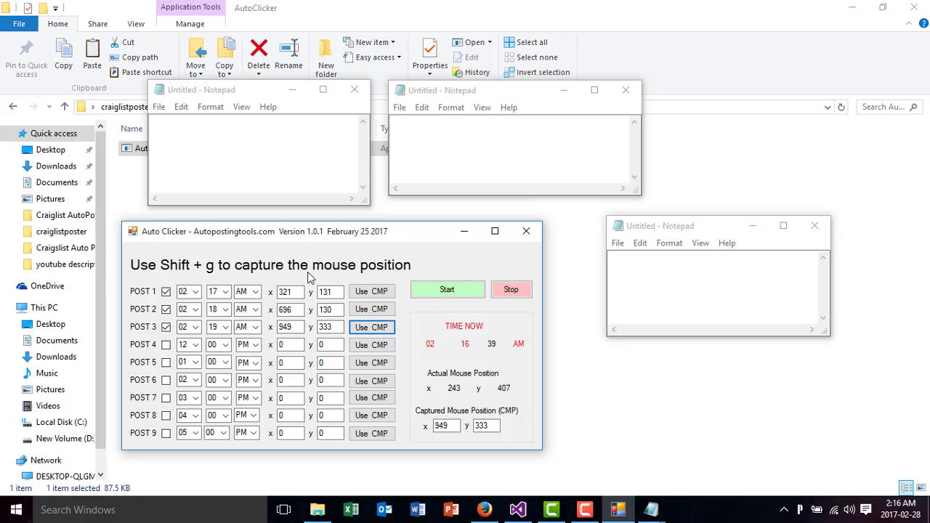
left_click(468, 290)
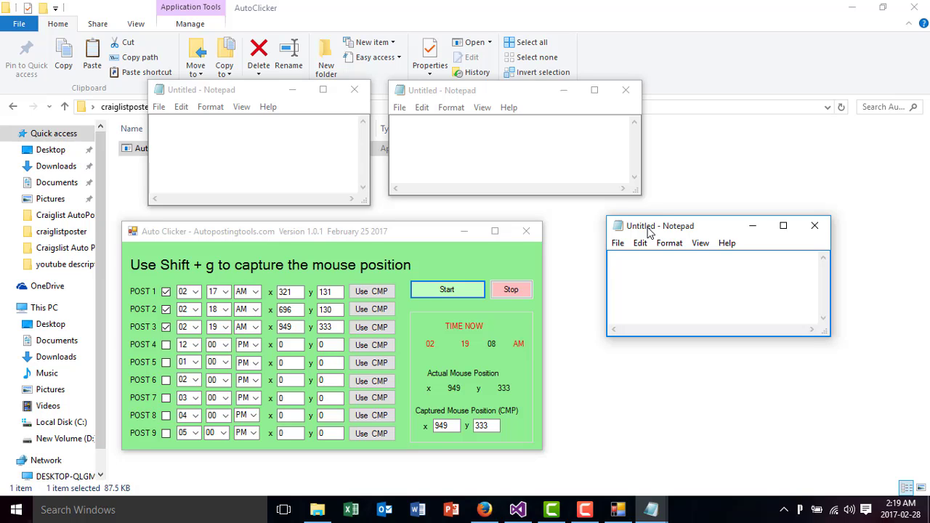
Enter the test text "flsjdkl" in the third Notepad window and erase it.
type("f1")
type("sjdkl")
key("BackSpace")
key("BackSpace")
key("BackSpace")
key("BackSpace")
key("BackSpace")
key("BackSpace")
key("BackSpace")
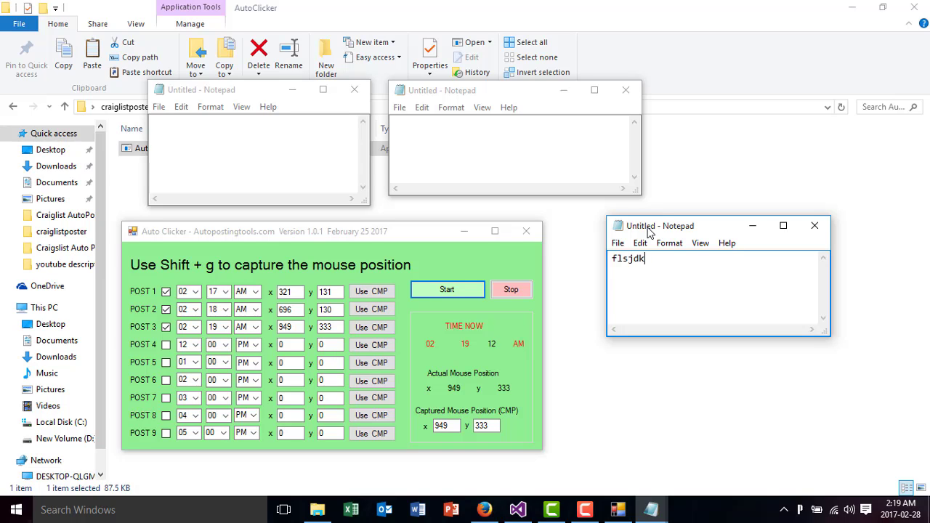